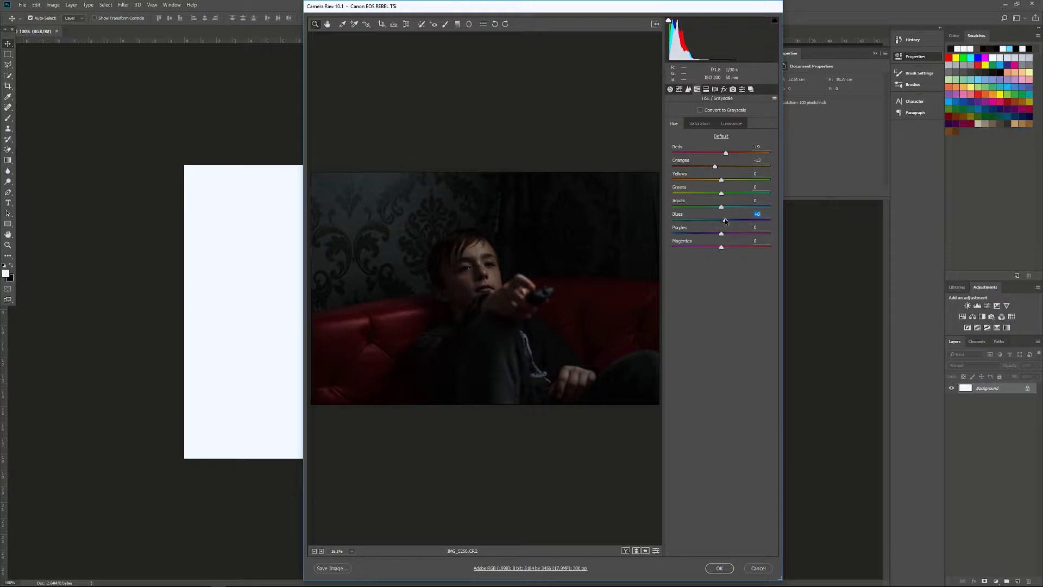
# Shift the Blues hue to +21 and the Purples hue to -8 in the HSL adjustments
pyautogui.moveTo(725, 221); pyautogui.dragTo(726, 220)
pyautogui.moveTo(722, 233); pyautogui.dragTo(720, 235)
pyautogui.moveTo(701, 223); pyautogui.dragTo(730, 223)
pyautogui.moveTo(731, 221); pyautogui.dragTo(729, 222)
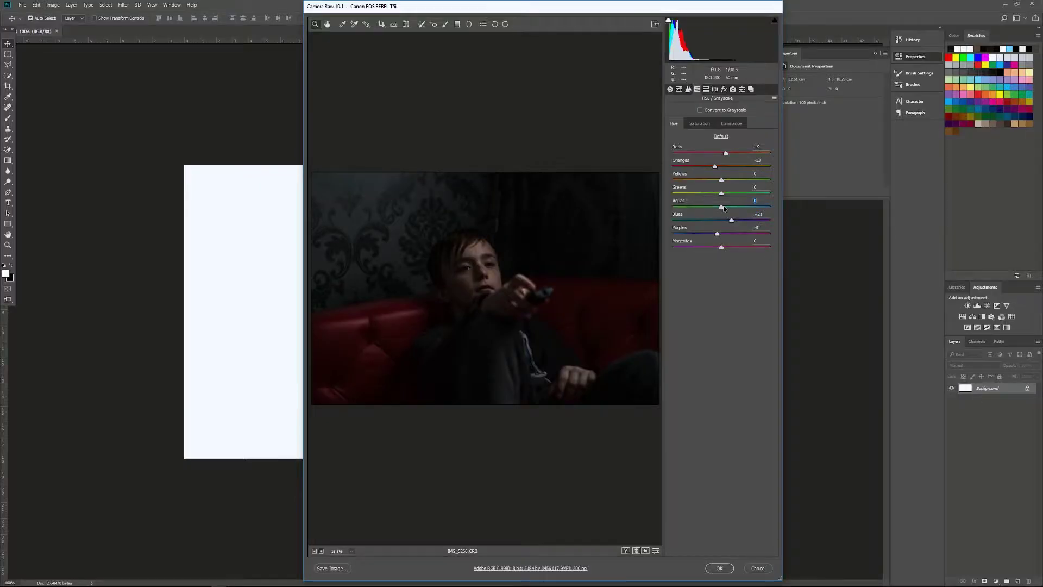
# Adjust the Aquas hue and fine-tune the Aquas and Blues hues in small increments
pyautogui.moveTo(726, 208); pyautogui.dragTo(753, 210)
pyautogui.press('Down')
pyautogui.press('Down')
pyautogui.press('Down')
pyautogui.press('Down')
pyautogui.press('Down')
pyautogui.press('Tab')
pyautogui.press('Up')
pyautogui.press('Up')
pyautogui.press('Up')
pyautogui.press('Up')
pyautogui.press('Up')
pyautogui.press('Up')
pyautogui.press('Up')
pyautogui.press('Up')
pyautogui.moveTo(737, 208)
pyautogui.mouseDown()
pyautogui.moveTo(762, 209)
pyautogui.moveTo(738, 207)
pyautogui.moveTo(727, 221)
pyautogui.mouseUp()
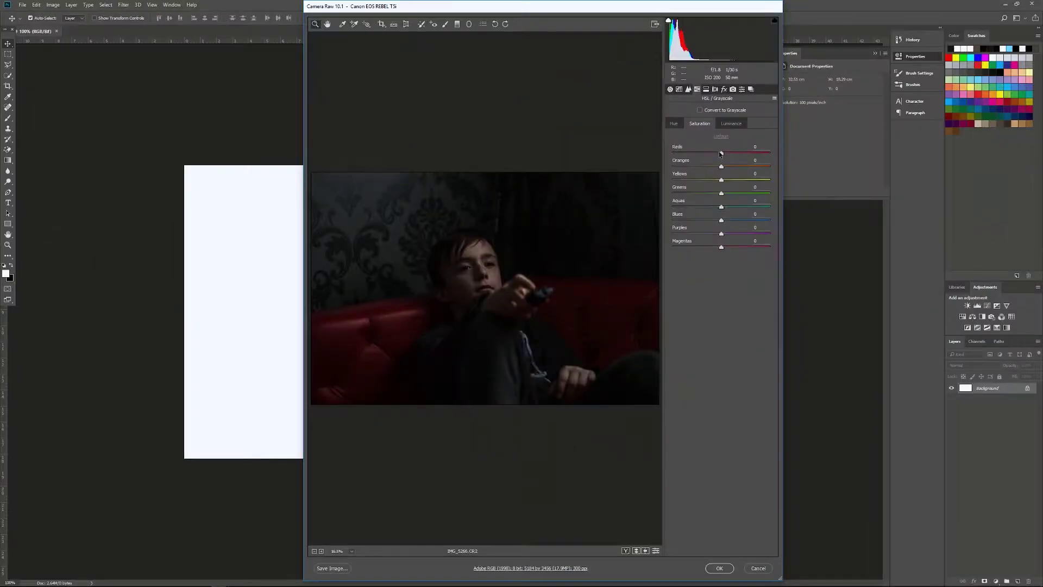
# Test the Reds saturation at its minimum, restore it to near zero, and slightly adjust the Oranges saturation
pyautogui.moveTo(720, 153); pyautogui.dragTo(671, 153)
pyautogui.moveTo(673, 154); pyautogui.dragTo(718, 153)
pyautogui.moveTo(722, 167); pyautogui.dragTo(722, 168)
pyautogui.moveTo(719, 185)
pyautogui.mouseDown()
pyautogui.moveTo(729, 184)
pyautogui.moveTo(720, 186)
pyautogui.mouseUp()
# Return to the basic adjustments and fine-tune the photo's Contrast and Whites
pyautogui.click(670, 89)
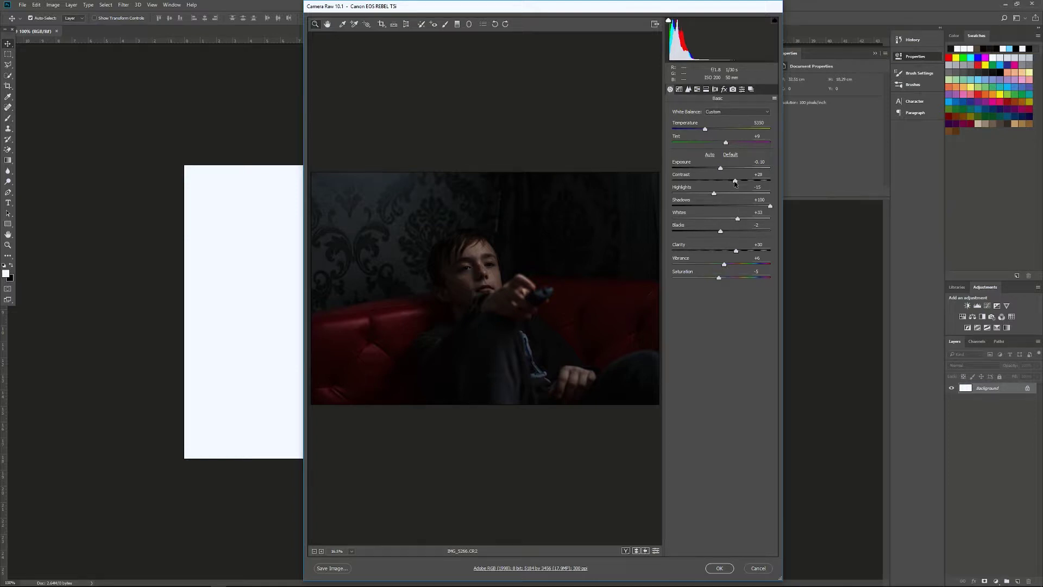
pyautogui.moveTo(736, 182); pyautogui.dragTo(739, 182)
pyautogui.click(738, 218)
pyautogui.moveTo(739, 181); pyautogui.dragTo(738, 182)
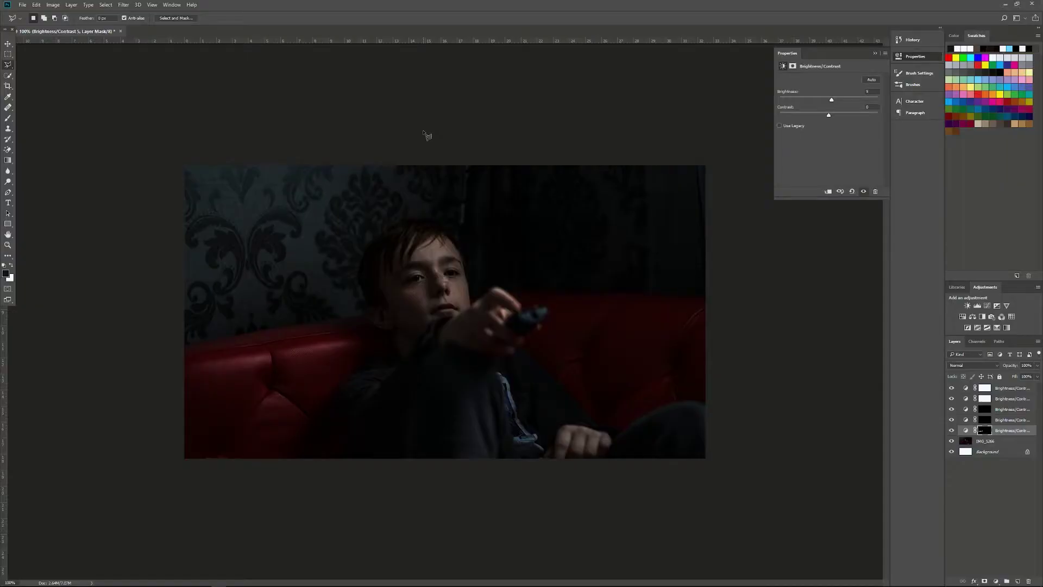
# Enlarge the red sofa's creases beside the boy to 300% and ready the Dodge tool
pyautogui.click(7, 44)
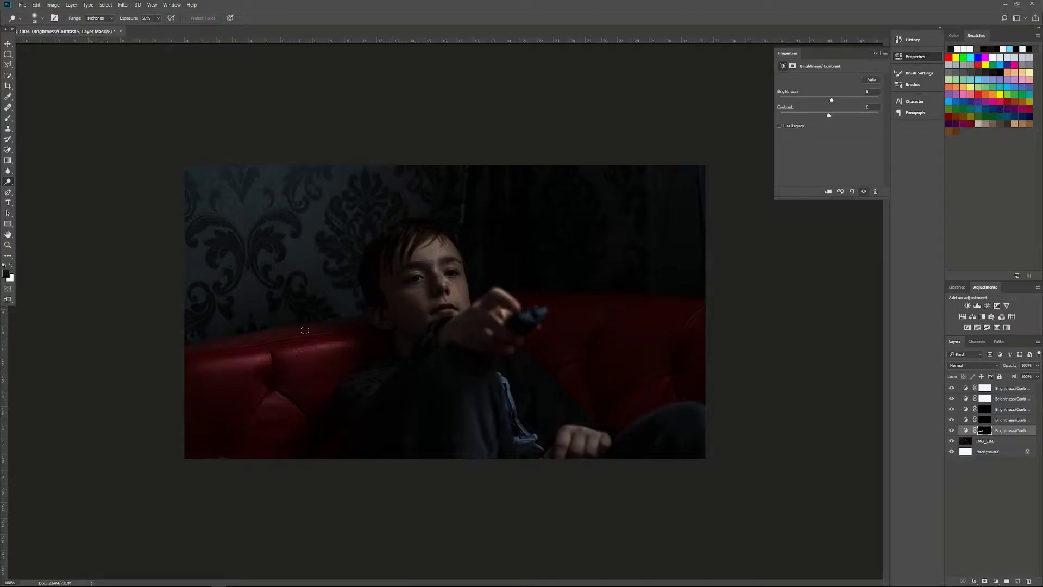
pyautogui.click(9, 245)
pyautogui.moveTo(275, 366); pyautogui.dragTo(281, 377)
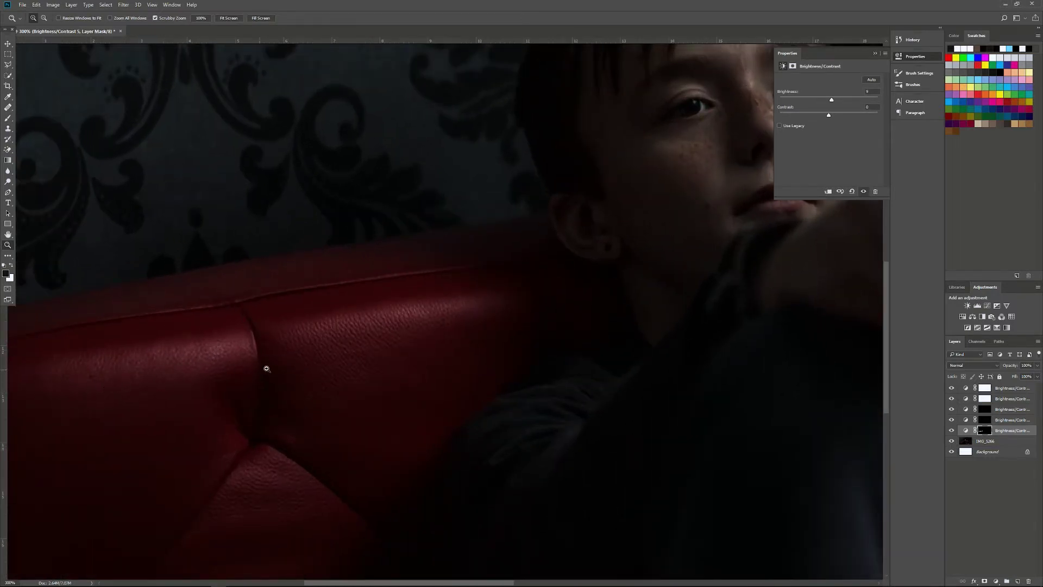
pyautogui.click(8, 181)
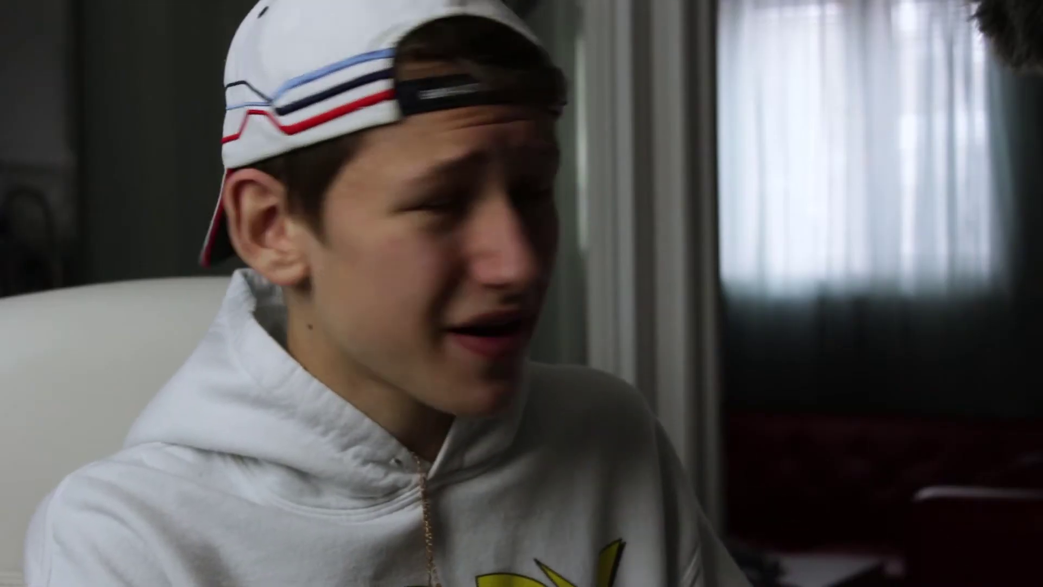